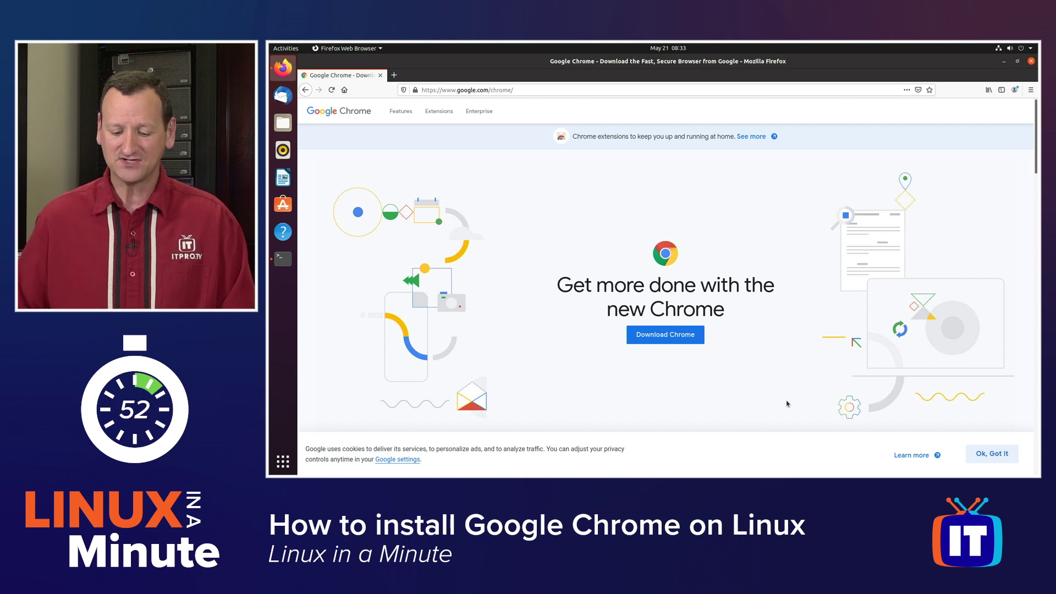
Show Firefox's Chrome for Linux download choice '64 bit .deb (For Debian/Ubuntu)', then bring up the terminal.
{"action": "left_click", "coordinate": [665, 334]}
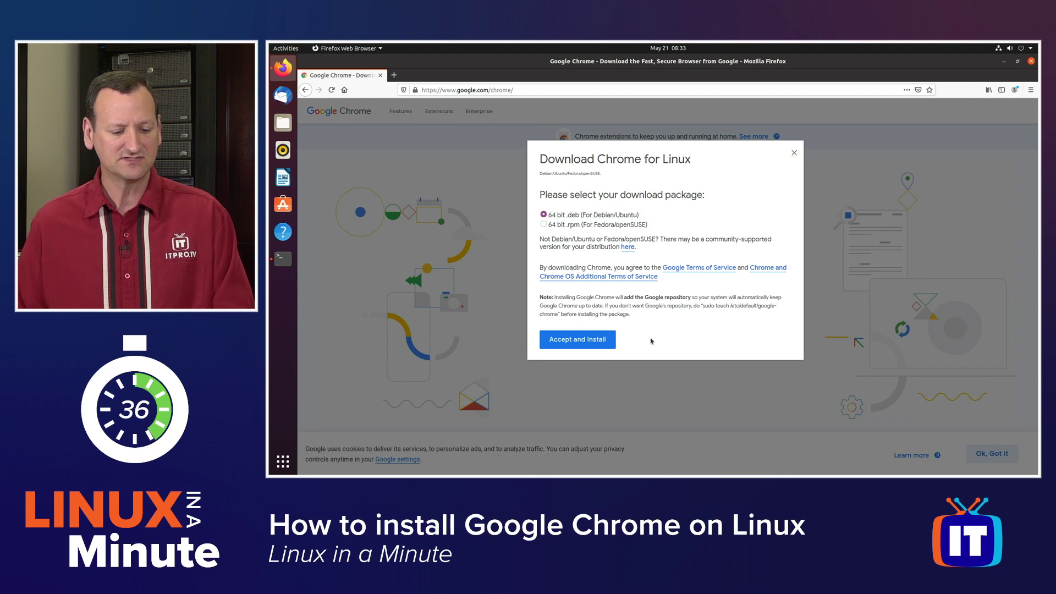
{"action": "left_click", "coordinate": [283, 258]}
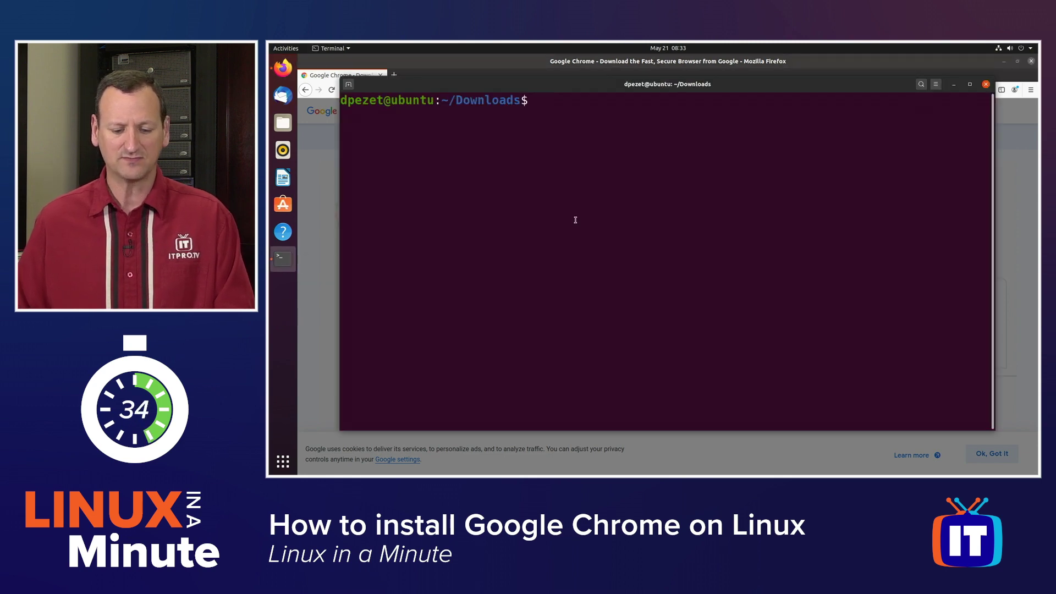
{"action": "type", "text": "ls"}
Run ls in ~/Downloads to show google-chrome-stable_current_amd64.deb, adding a blank prompt line.
{"action": "key", "text": "Return"}
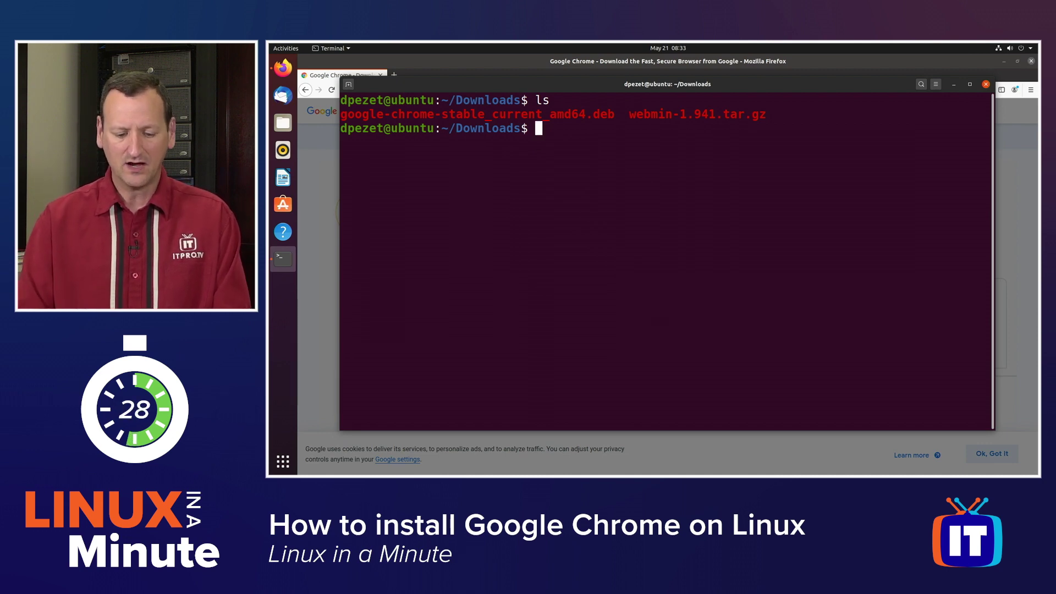
{"action": "key", "text": "Return"}
{"action": "key", "text": "Return"}
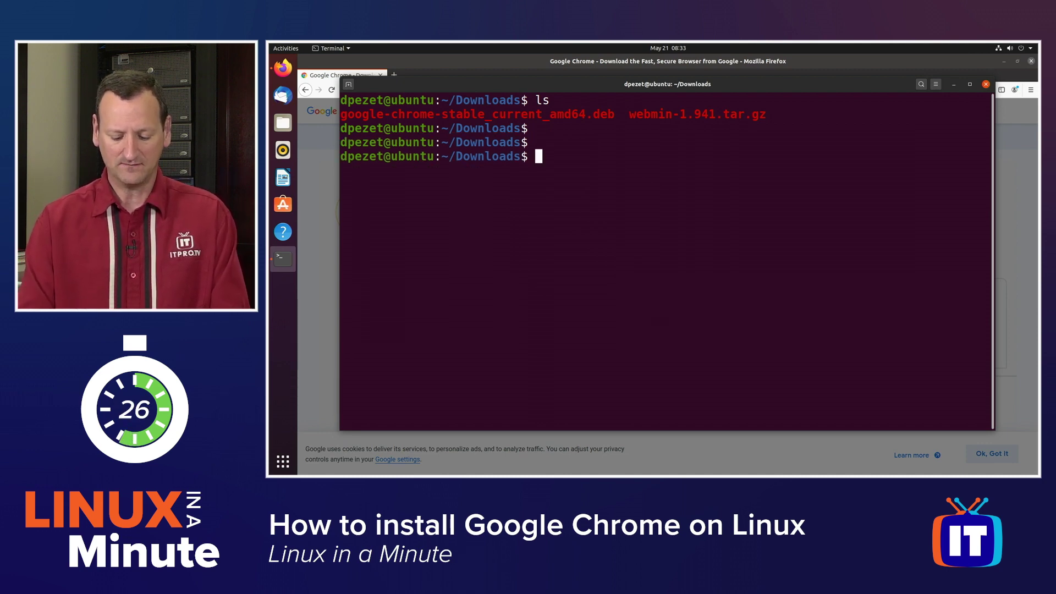
{"action": "type", "text": "sudo"}
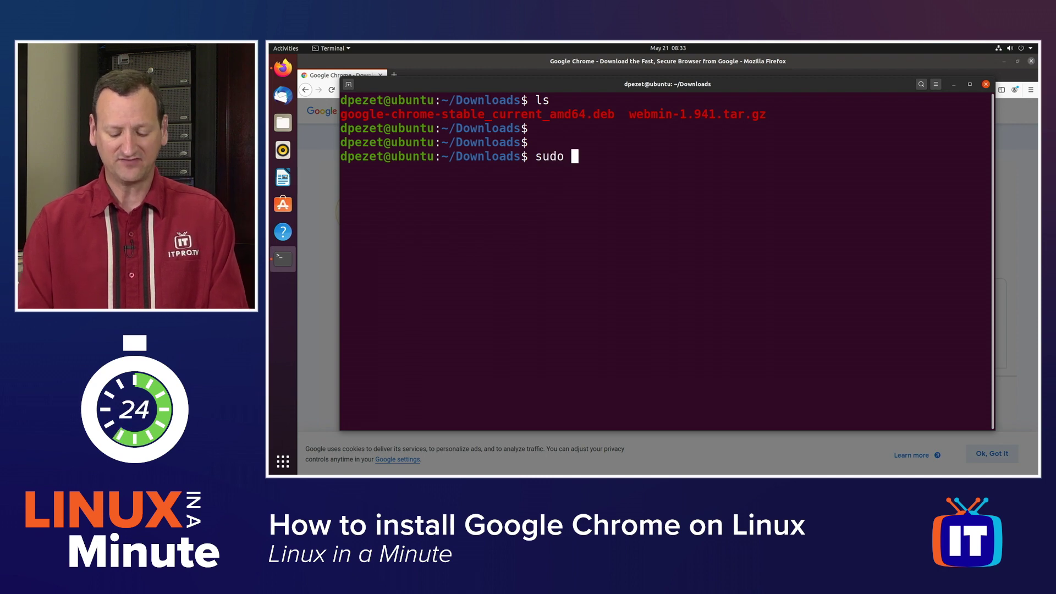
{"action": "type", "text": "apt"}
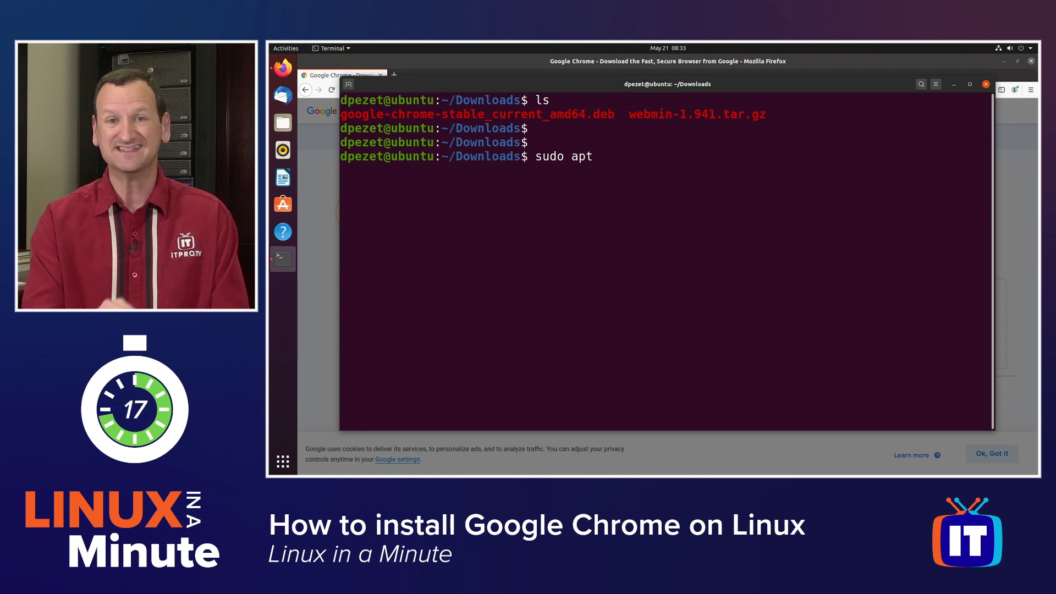
{"action": "type", "text": " install ./goog"}
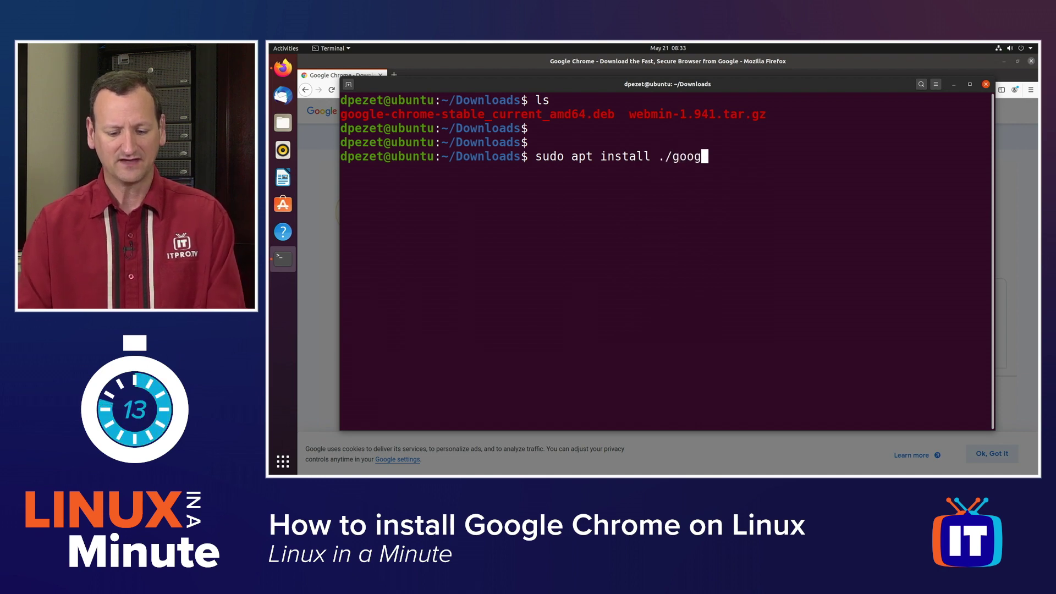
Run 'sudo apt install ./google-chrome-stable_current_amd64.deb', tab-completing the package file name.
{"action": "key", "text": "Tab"}
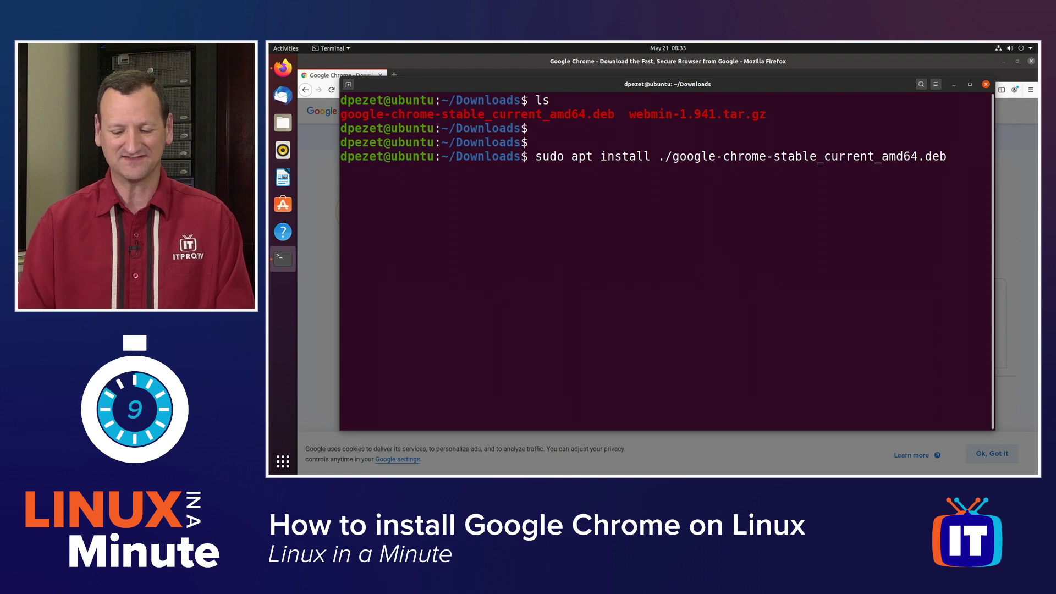
{"action": "key", "text": "Return"}
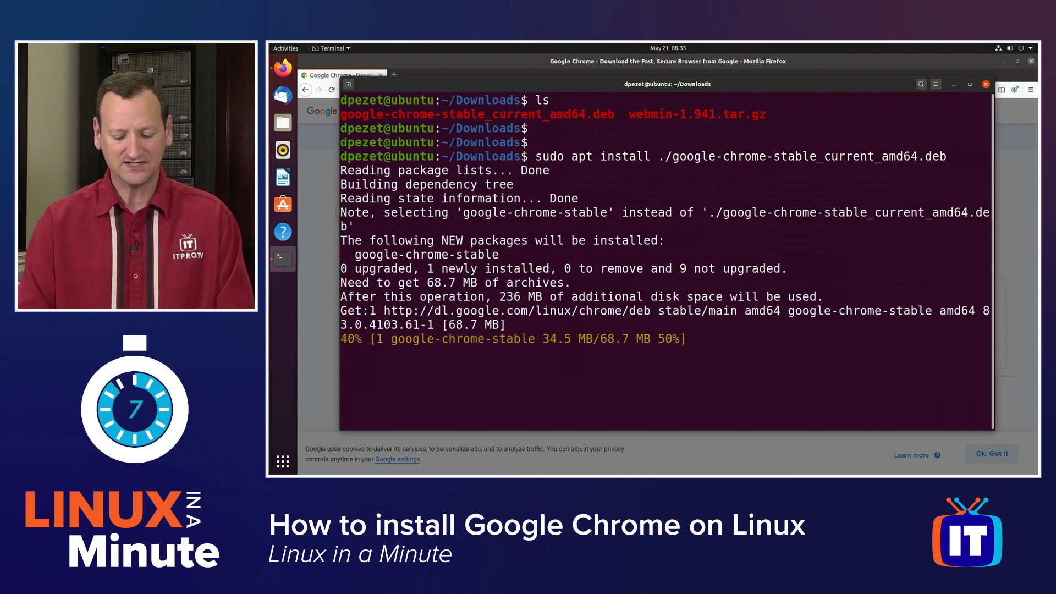